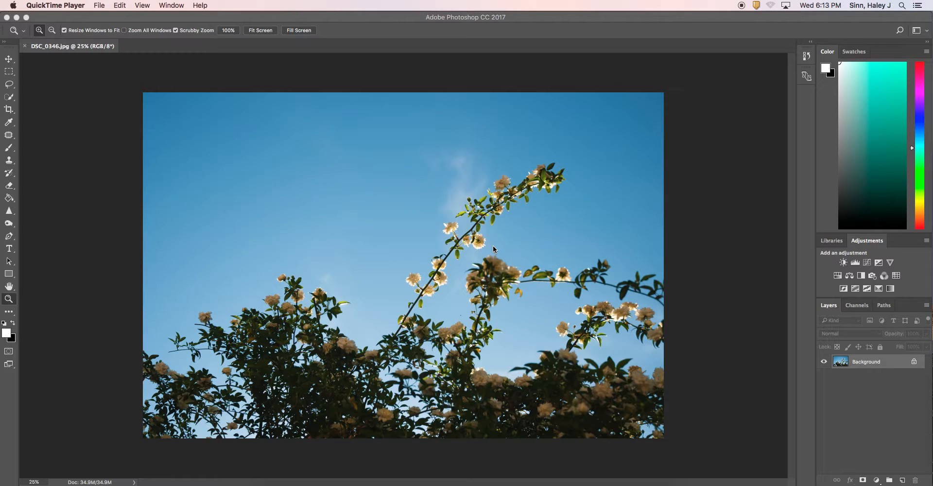
# Duplicate the Background layer and name the copy Retouch
pyautogui.click(897, 365)
pyautogui.moveTo(896, 365); pyautogui.dragTo(903, 480)
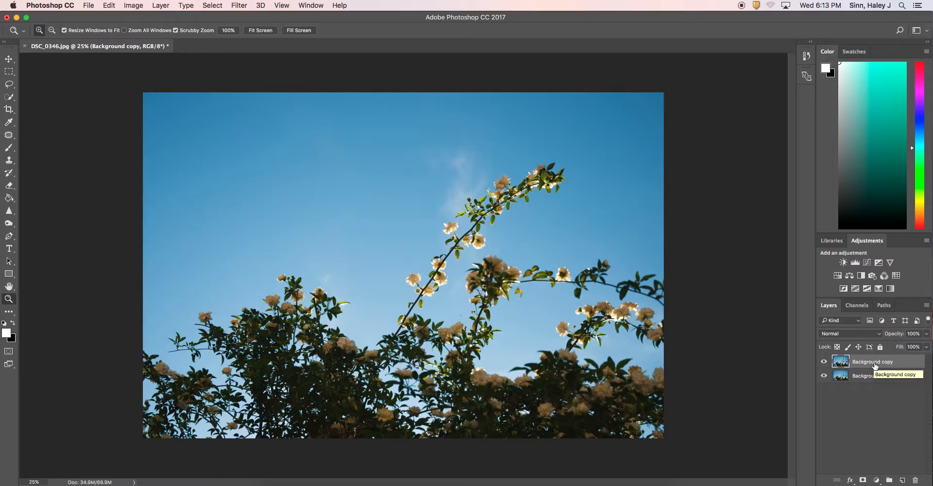
pyautogui.doubleClick(873, 362)
pyautogui.write('Retouch')
pyautogui.press('Return')
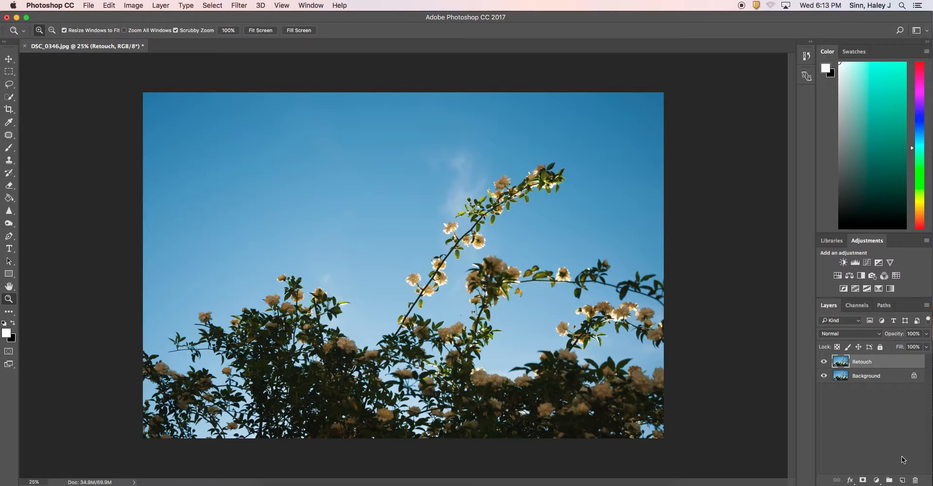
# Add a new empty layer above Retouch and name it Gradient
pyautogui.click(902, 480)
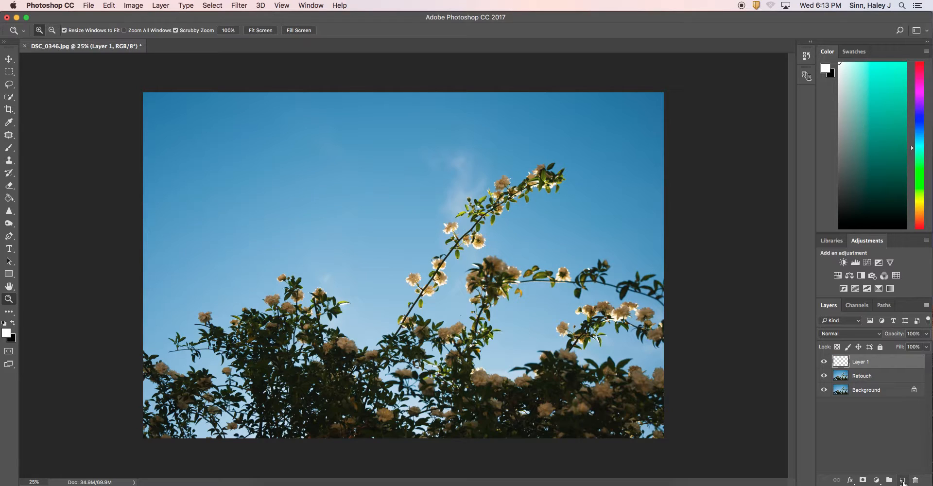
pyautogui.doubleClick(863, 362)
pyautogui.write('Gradient')
pyautogui.press('Return')
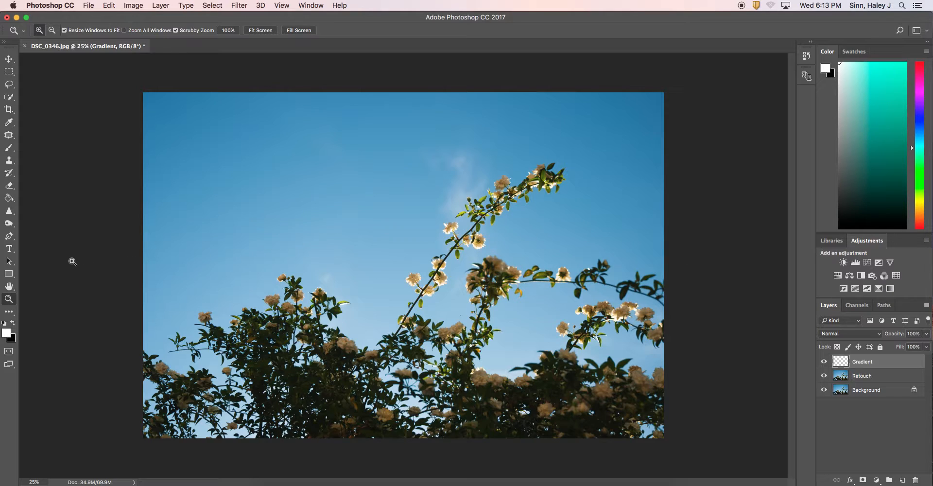
# Activate the Gradient tool and load the Black, White preset for editing, keeping the photo uncovered for colour sampling
pyautogui.click(9, 199)
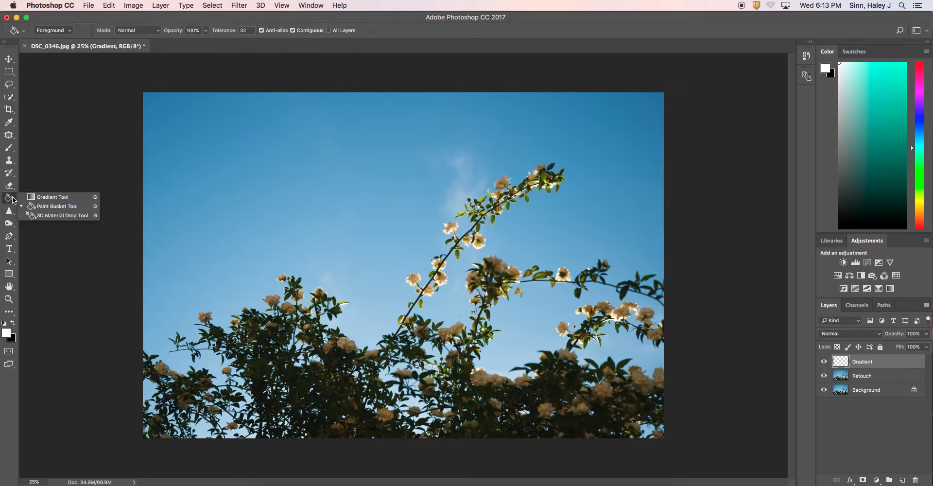
pyautogui.click(51, 196)
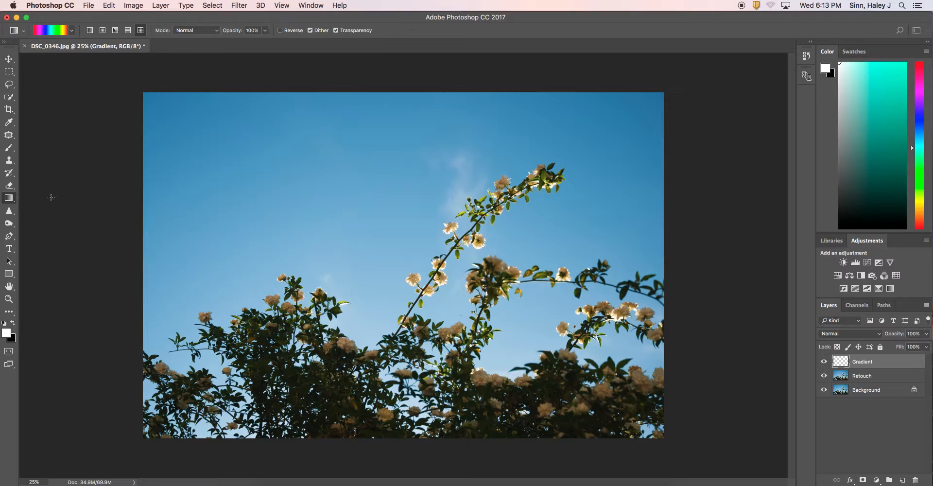
pyautogui.click(53, 30)
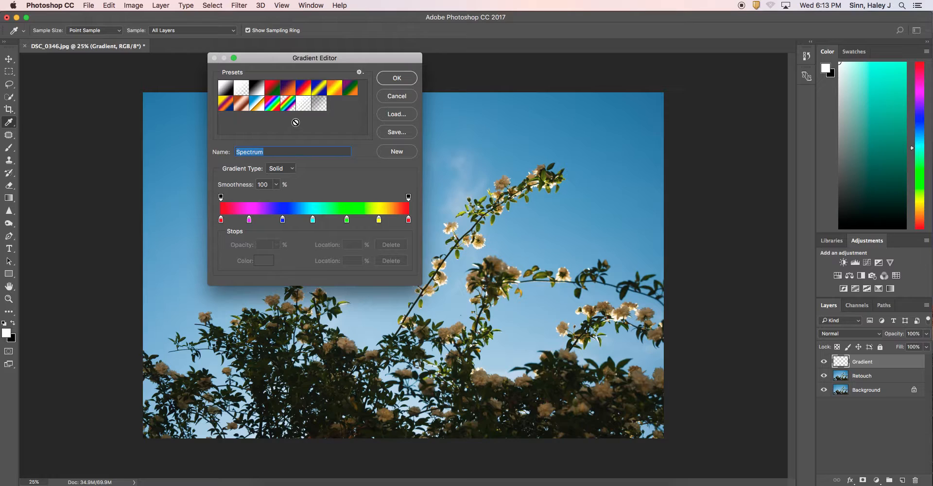
pyautogui.click(258, 92)
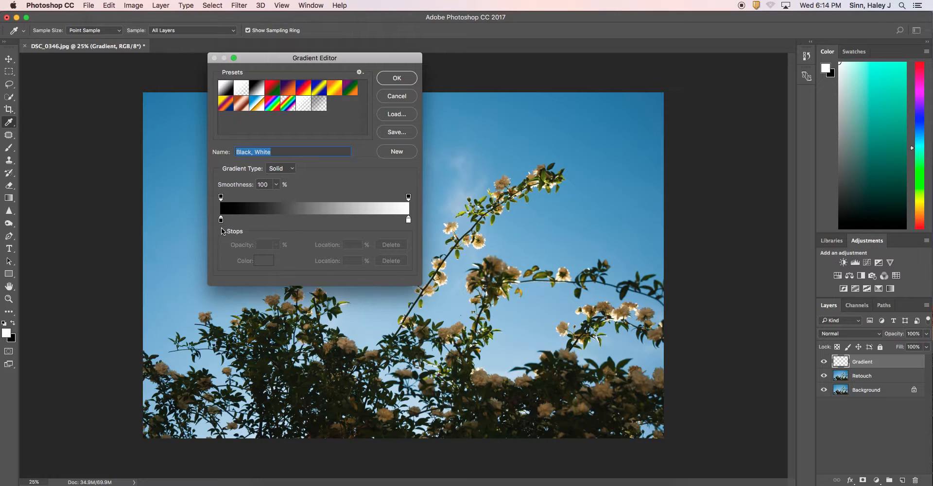
pyautogui.moveTo(322, 59); pyautogui.dragTo(173, 66)
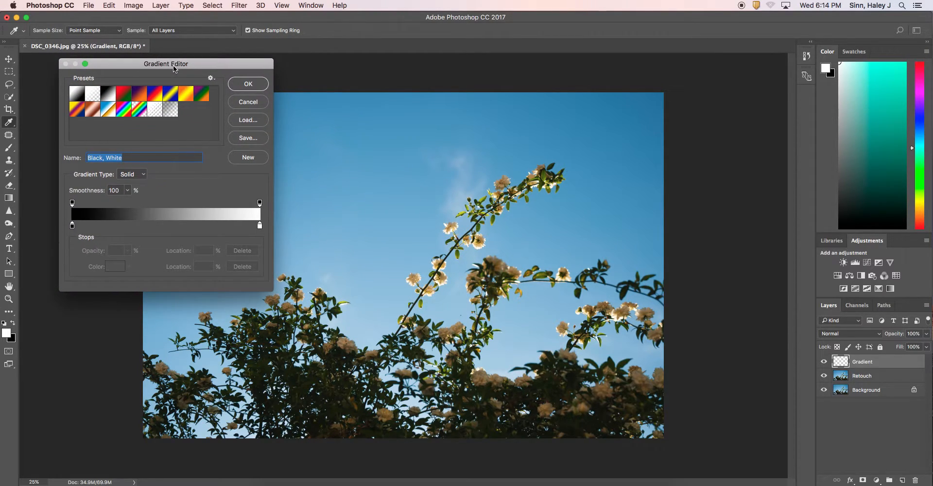
# Recolour the gradient's black stop with the sky blue 5b8bb9 sampled from the upper part of the photo
pyautogui.click(72, 225)
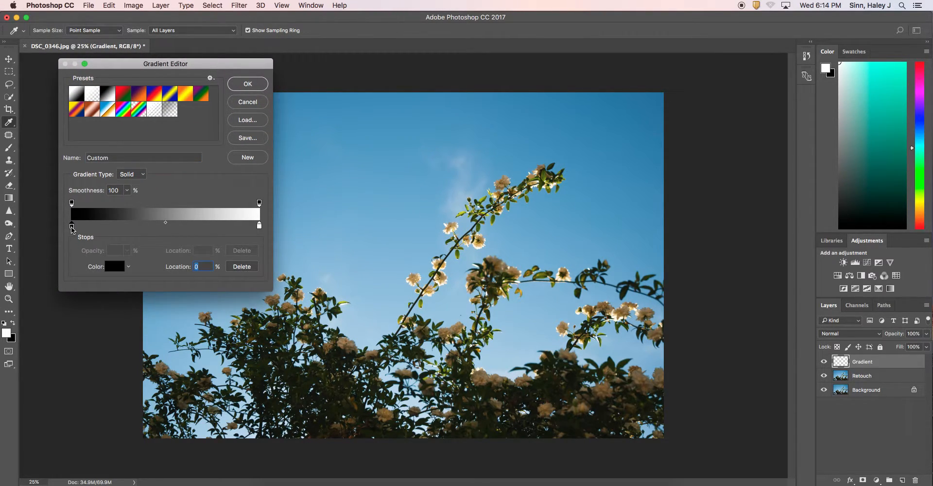
pyautogui.doubleClick(72, 226)
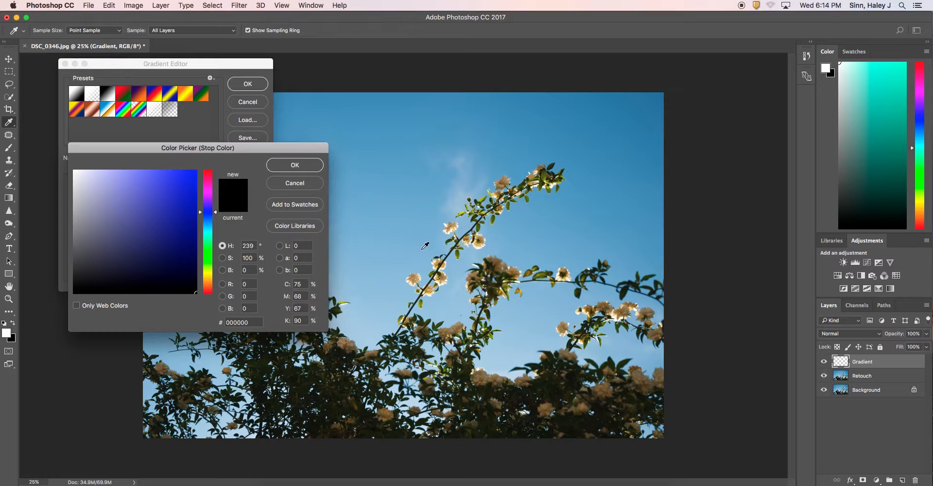
pyautogui.click(587, 233)
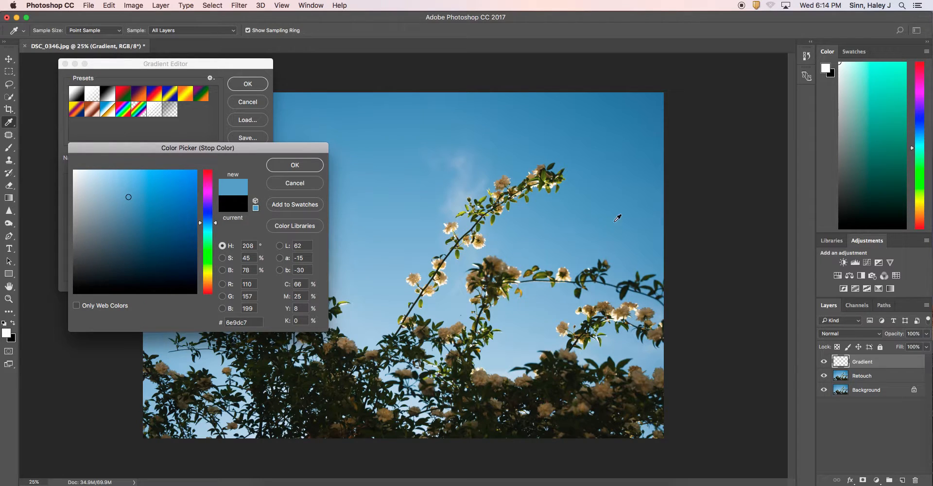
pyautogui.moveTo(602, 221); pyautogui.dragTo(412, 279)
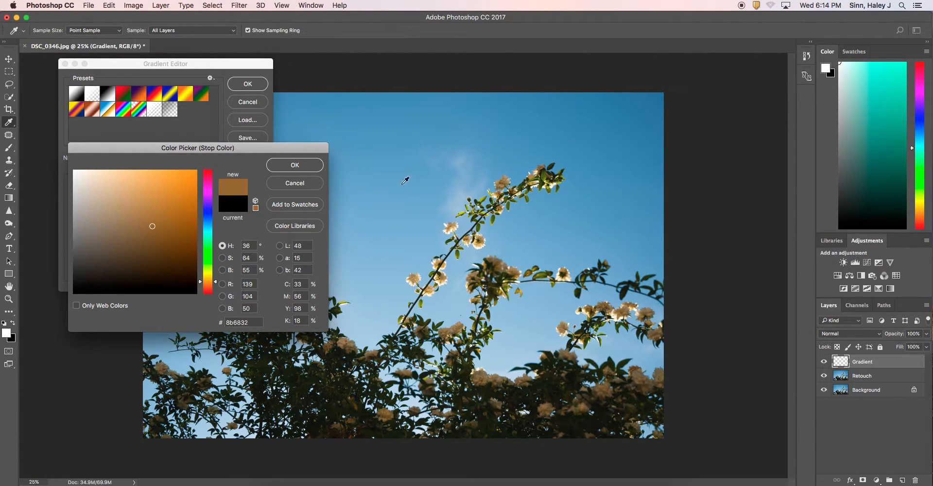
pyautogui.click(350, 115)
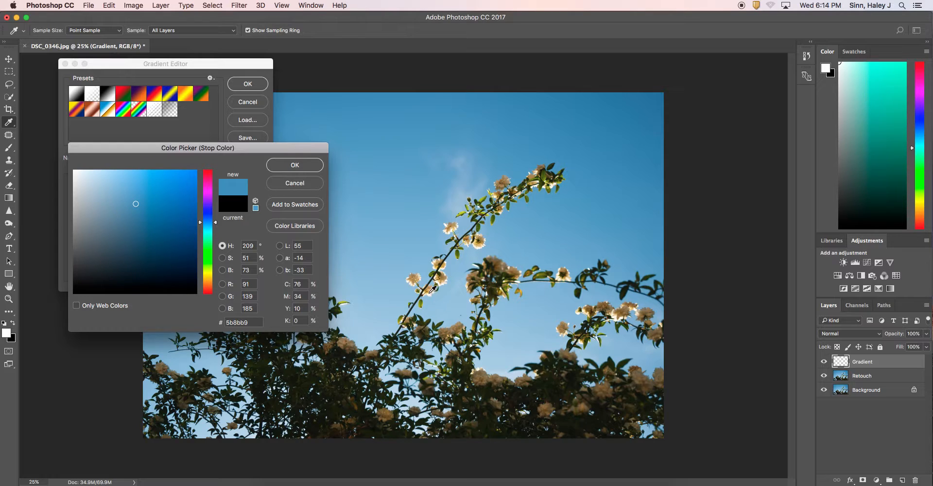
pyautogui.click(288, 166)
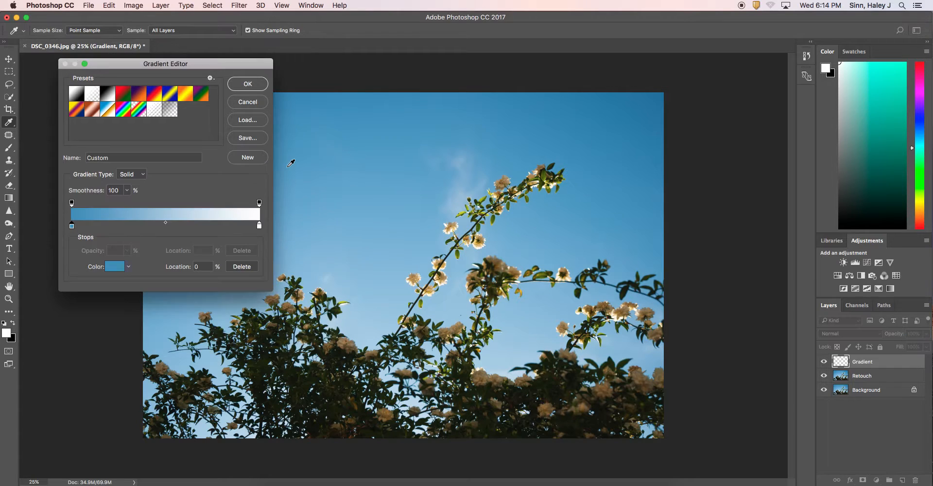
# Add a colour stop at 29% and give it the olive green 787e1e sampled from the leaves
pyautogui.click(126, 227)
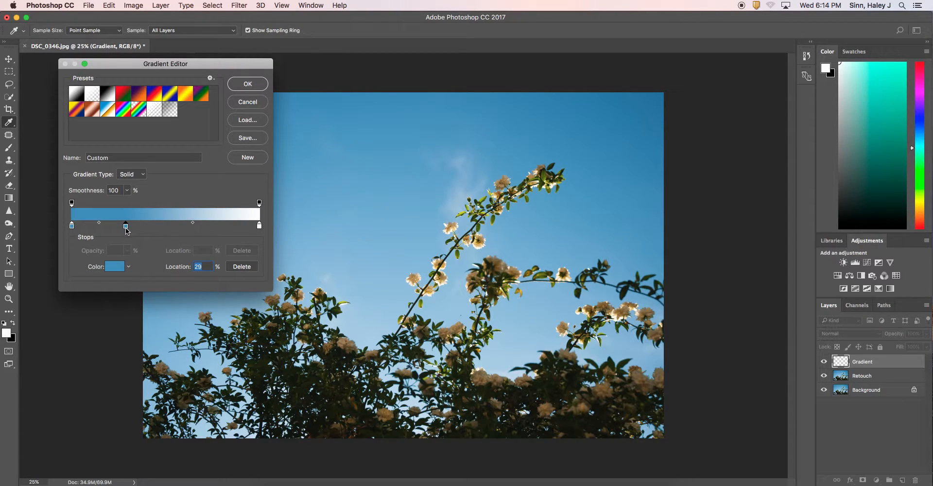
pyautogui.doubleClick(126, 227)
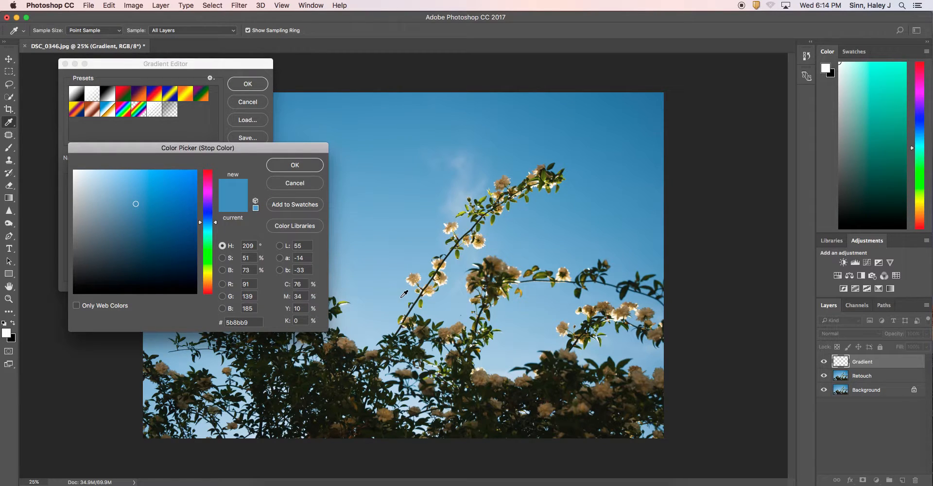
pyautogui.click(344, 304)
pyautogui.moveTo(343, 305); pyautogui.dragTo(457, 257)
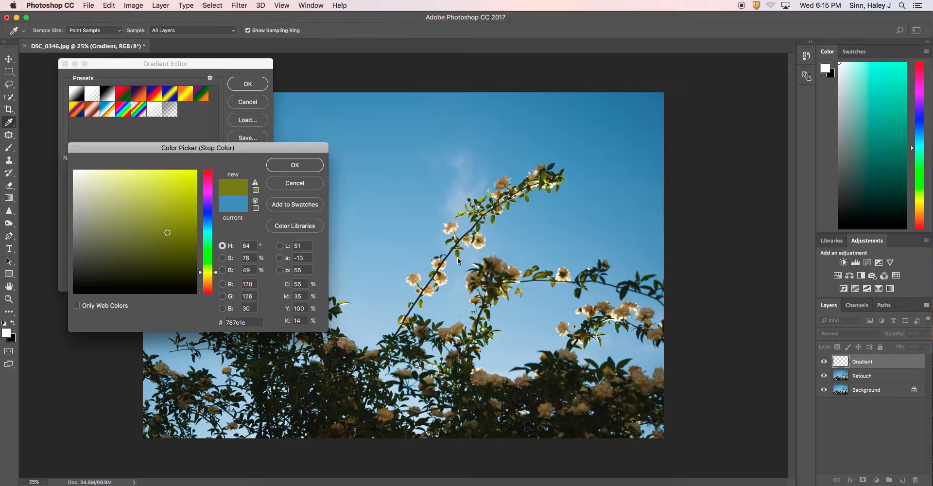
pyautogui.click(283, 165)
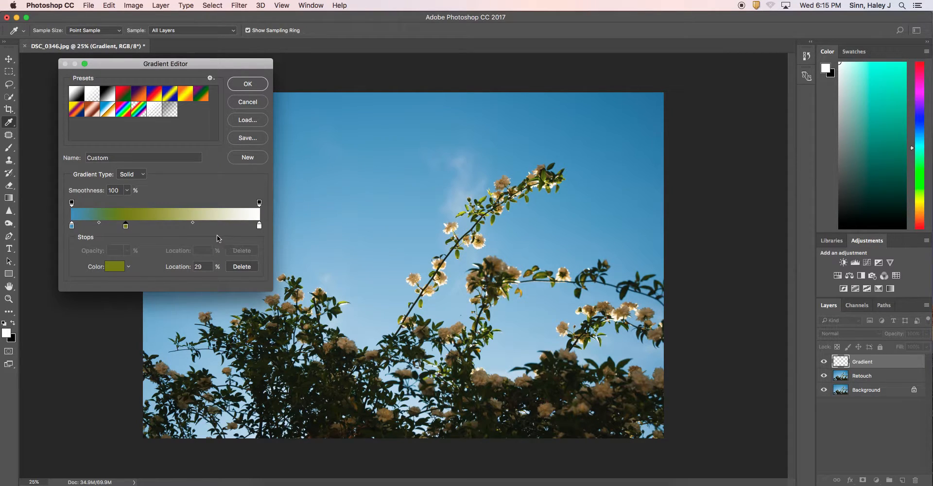
# Add a colour stop at 70% and give it a golden yellow sampled from the flowers
pyautogui.click(205, 230)
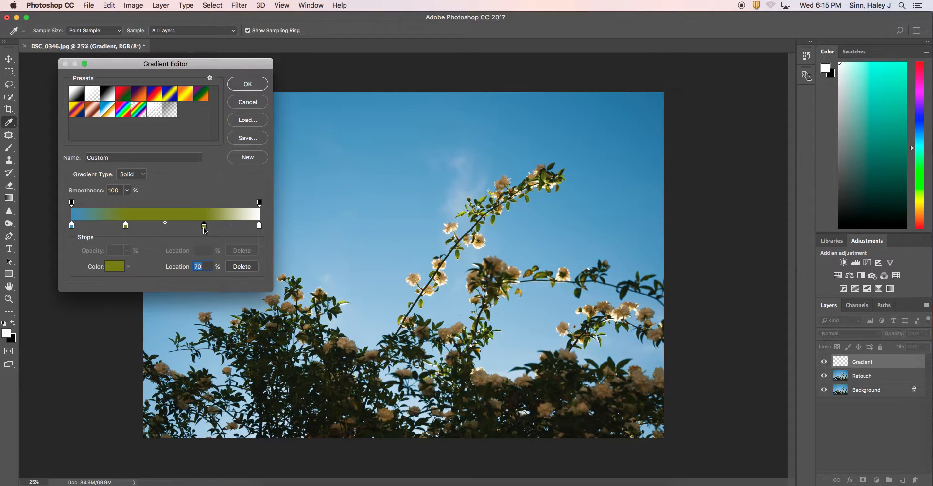
pyautogui.doubleClick(204, 229)
pyautogui.moveTo(430, 289); pyautogui.dragTo(429, 293)
pyautogui.click(297, 165)
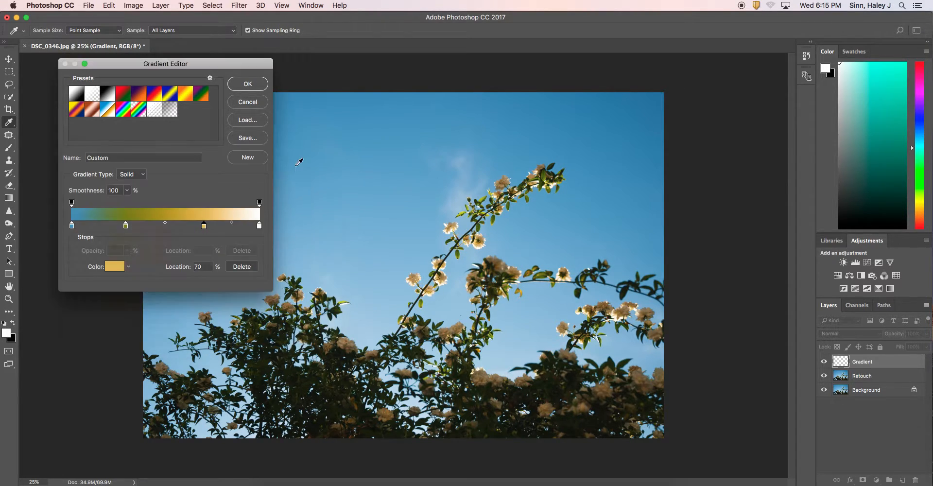
# Move the green stop to about 35% and the golden stop slightly closer to it, and accept the custom gradient
pyautogui.moveTo(126, 226); pyautogui.dragTo(142, 228)
pyautogui.moveTo(204, 227); pyautogui.dragTo(201, 228)
pyautogui.moveTo(141, 227); pyautogui.dragTo(139, 230)
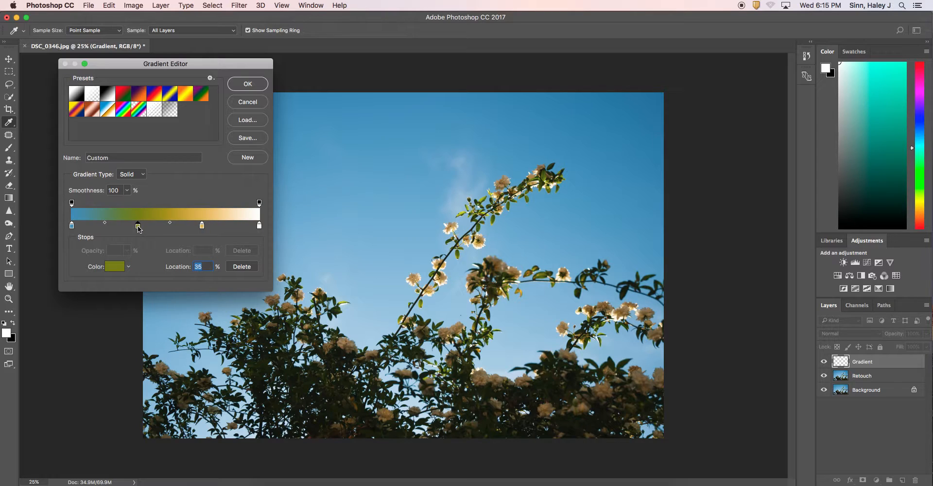
pyautogui.click(248, 84)
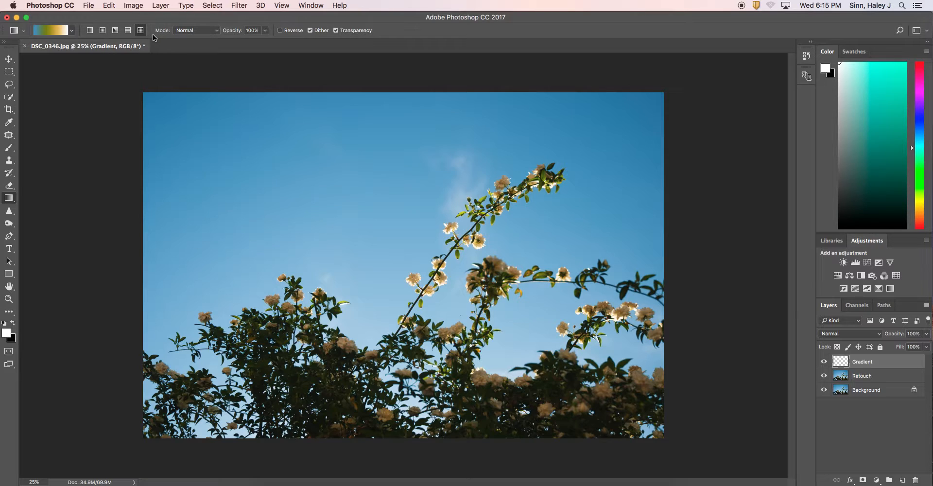
# Set the gradient to radial and reversed, and draw it over the middle of the Gradient layer
pyautogui.click(102, 32)
pyautogui.moveTo(447, 324); pyautogui.dragTo(358, 217)
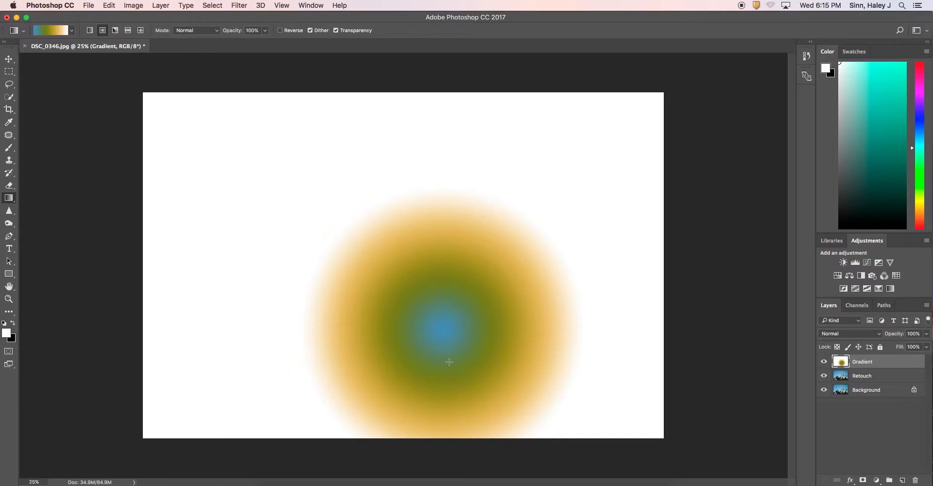
pyautogui.click(280, 30)
pyautogui.moveTo(377, 240); pyautogui.dragTo(453, 343)
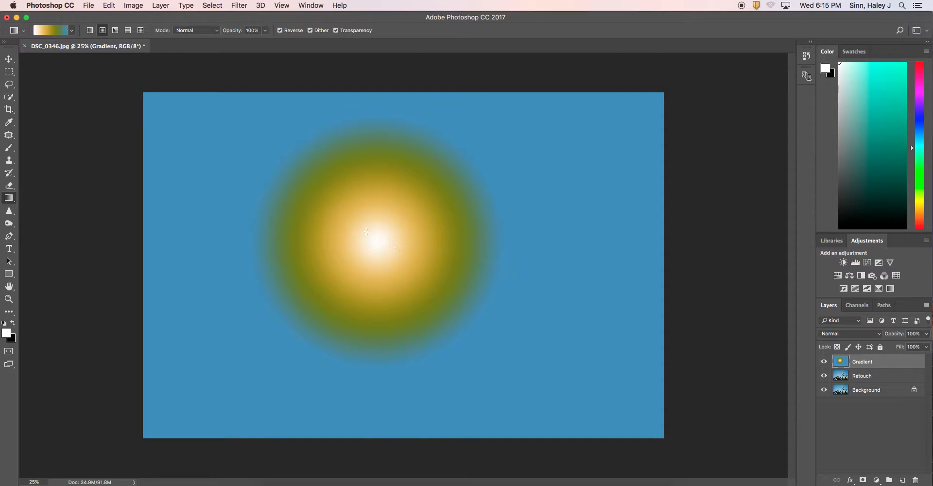
# Redraw the radial gradient larger, extending from near the canvas centre to beyond the lower edge
pyautogui.moveTo(357, 191); pyautogui.dragTo(486, 409)
pyautogui.moveTo(401, 224); pyautogui.dragTo(513, 440)
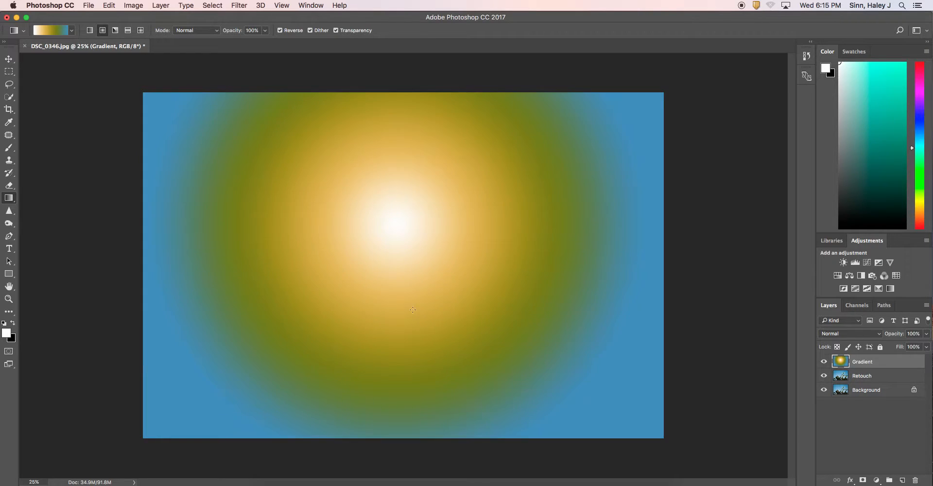
pyautogui.moveTo(392, 268); pyautogui.dragTo(482, 456)
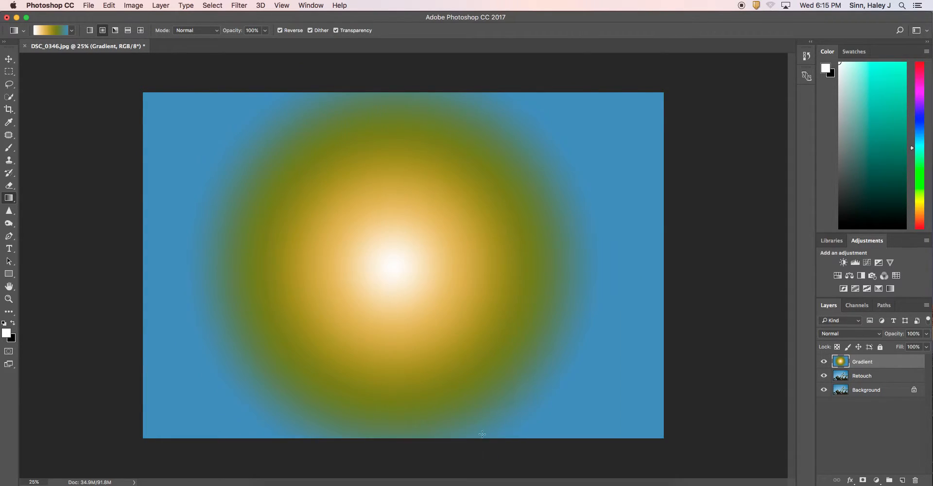
pyautogui.moveTo(405, 243); pyautogui.dragTo(469, 466)
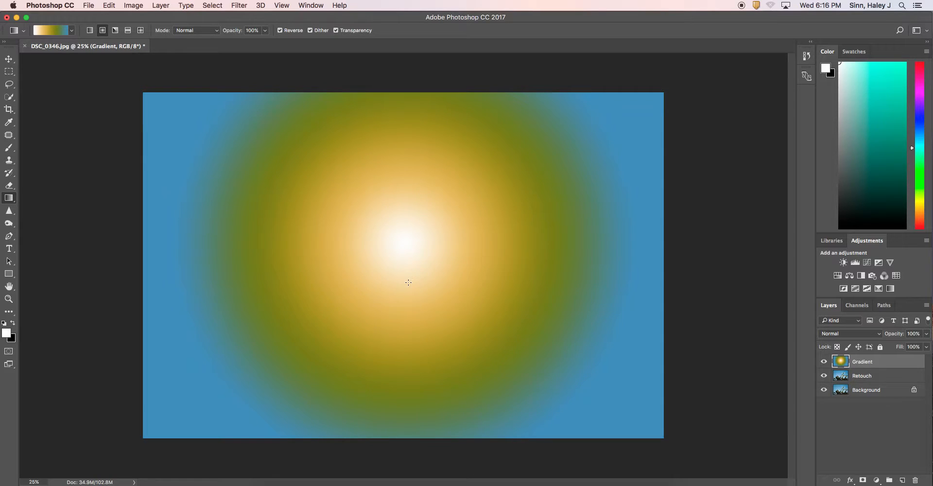
# Try the Darken, Multiply, Color Burn, Linear Burn and Darker Color blend modes on the Gradient layer
pyautogui.click(855, 334)
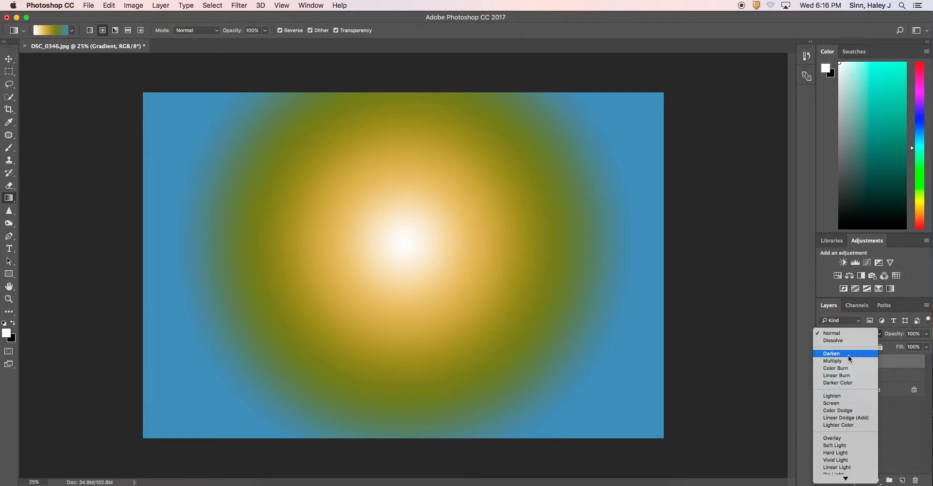
pyautogui.click(848, 355)
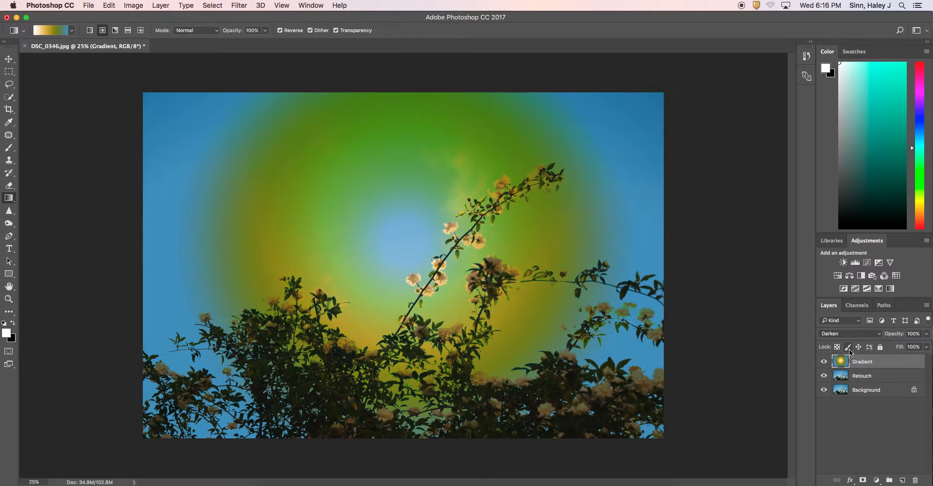
pyautogui.click(855, 334)
pyautogui.click(853, 339)
pyautogui.click(850, 334)
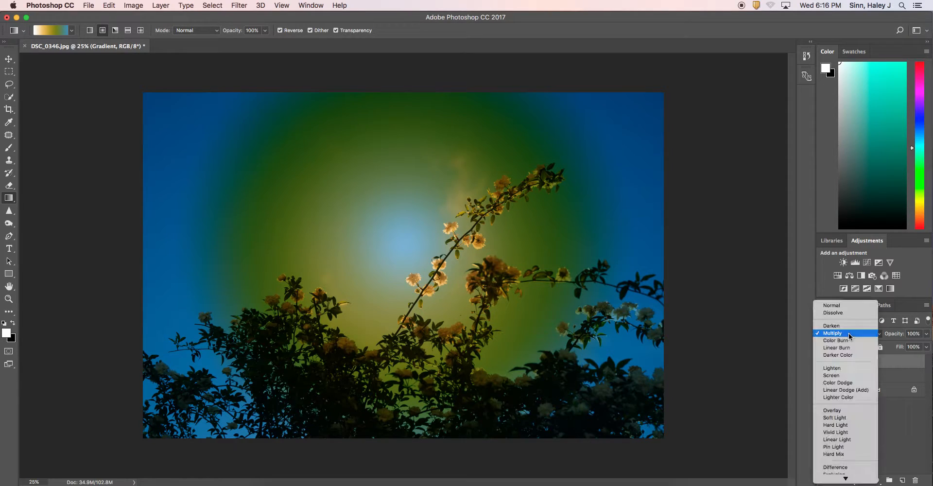
pyautogui.click(847, 342)
pyautogui.click(846, 339)
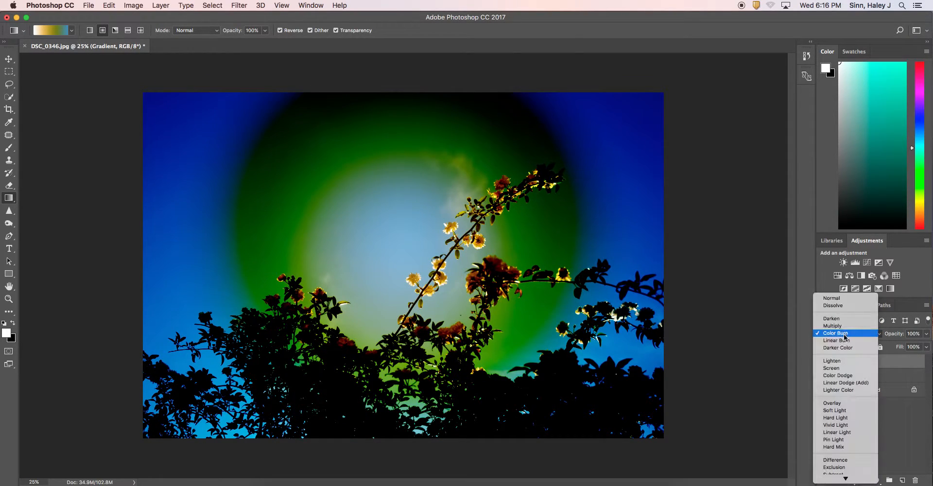
pyautogui.click(845, 341)
pyautogui.click(844, 339)
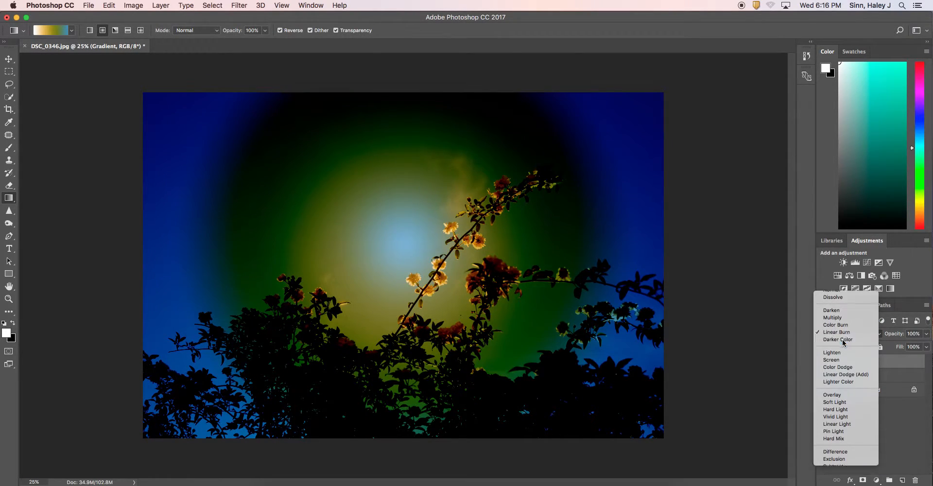
pyautogui.click(844, 340)
# Switch the Gradient layer's blend mode to Lighten and reduce its opacity to 60%
pyautogui.click(844, 338)
pyautogui.click(843, 346)
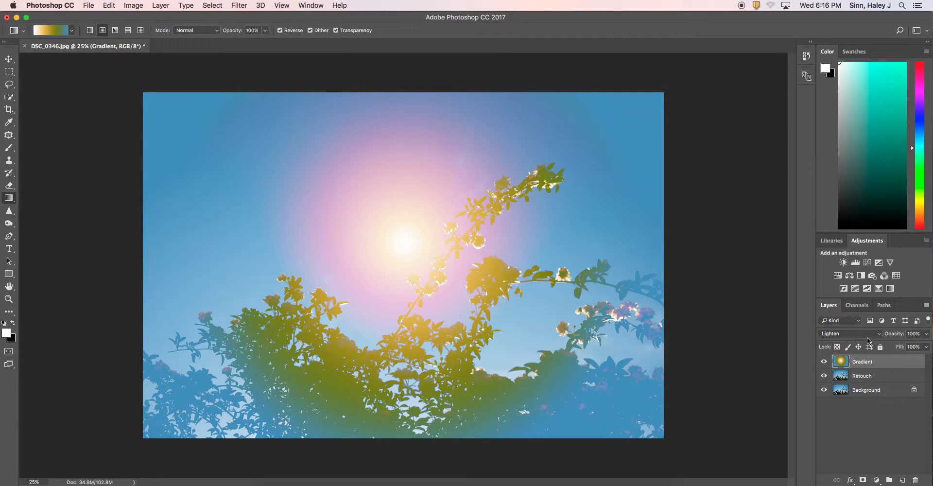
pyautogui.moveTo(926, 339); pyautogui.dragTo(908, 344)
# Change the Gradient layer's blend mode to Screen
pyautogui.click(879, 336)
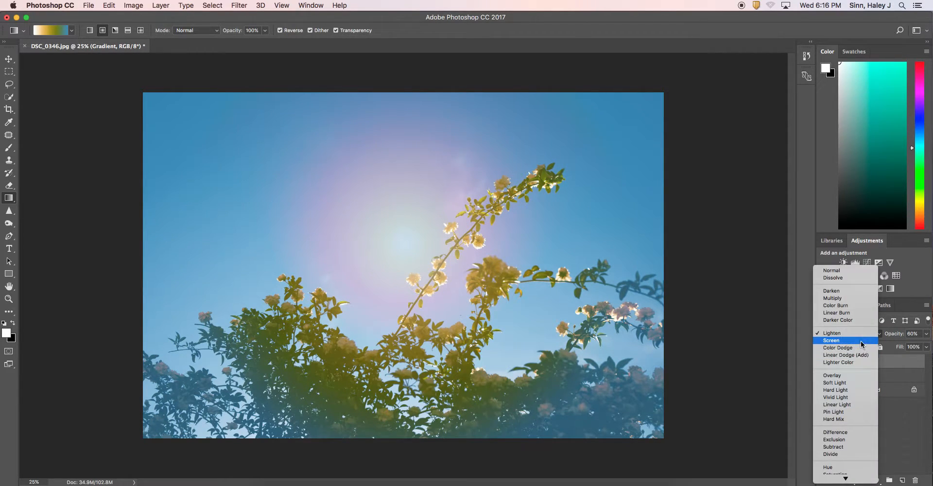
pyautogui.click(863, 341)
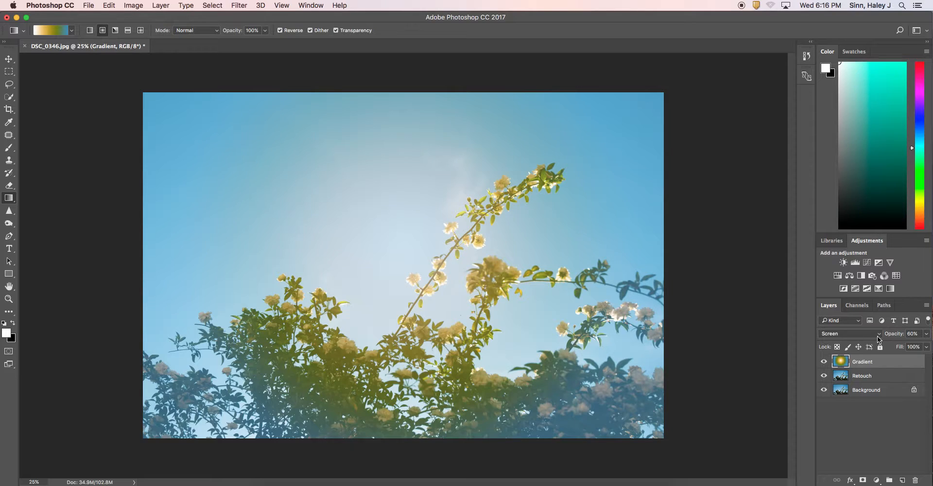